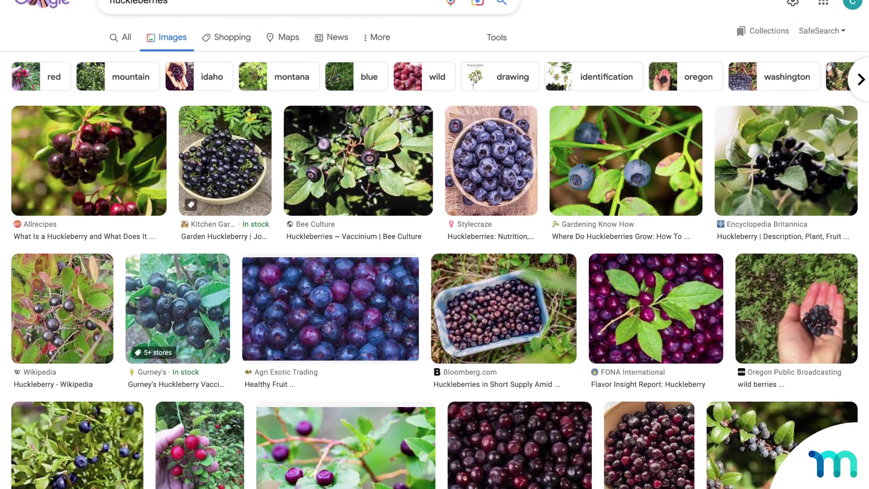
Scroll through the huckleberry pages before starting an empty ChatGPT chat.
{"action": "scroll", "coordinate": [435, 259], "scroll_direction": "down", "scroll_amount": 3}
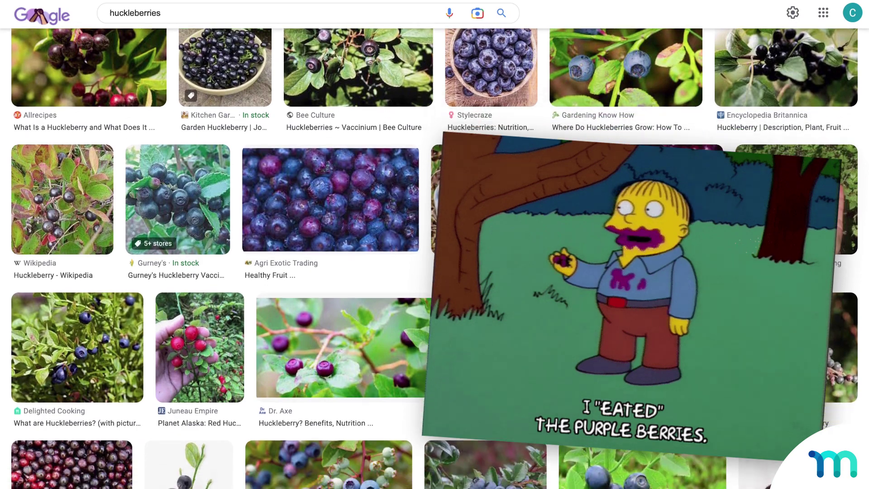
{"action": "scroll", "coordinate": [435, 258], "scroll_direction": "down", "scroll_amount": 2}
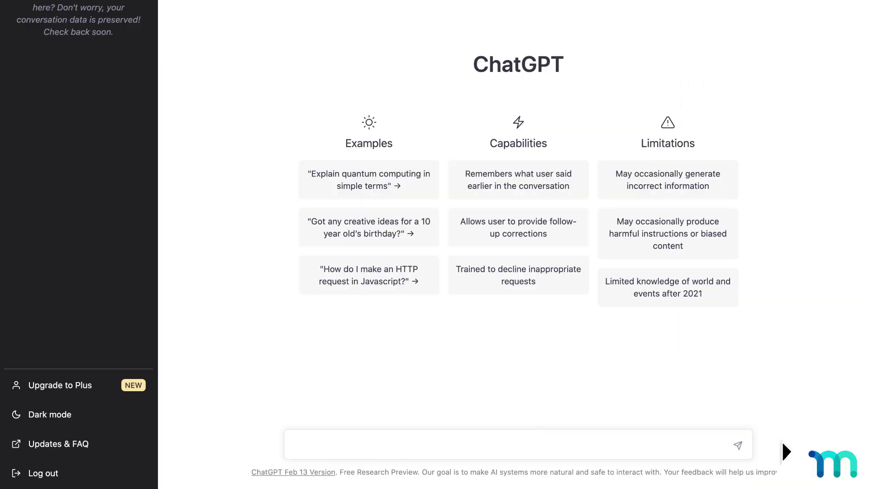
Ask ChatGPT what to sell on a huckleberry-picking membership website and review its seven ideas.
{"action": "type", "text": "I want to create a"}
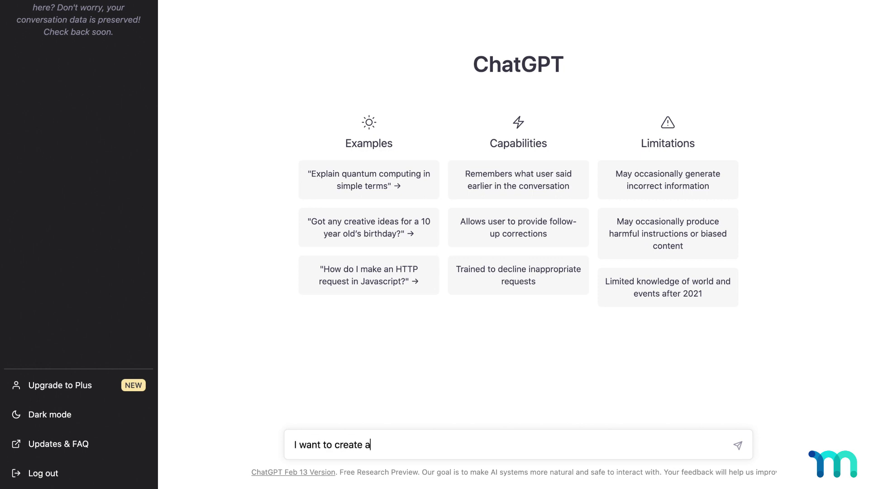
{"action": "type", "text": " membership website to teach huckleberry"}
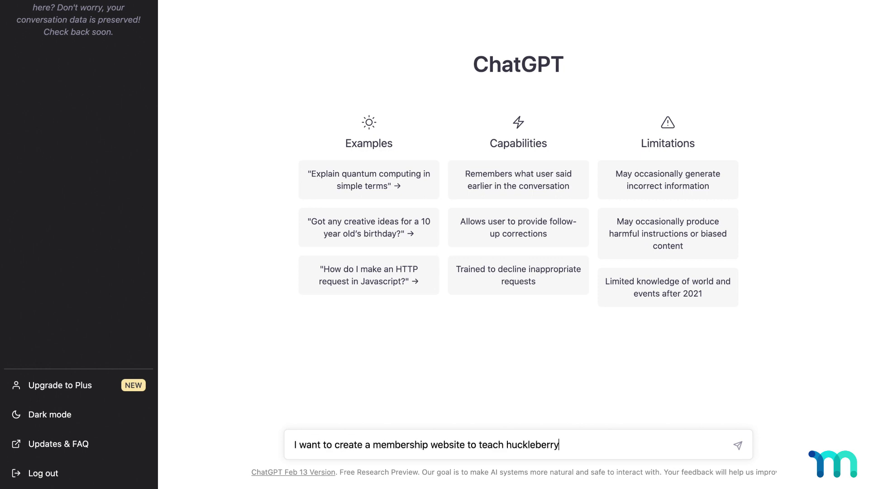
{"action": "type", "text": " picking. What are some things I can sell"}
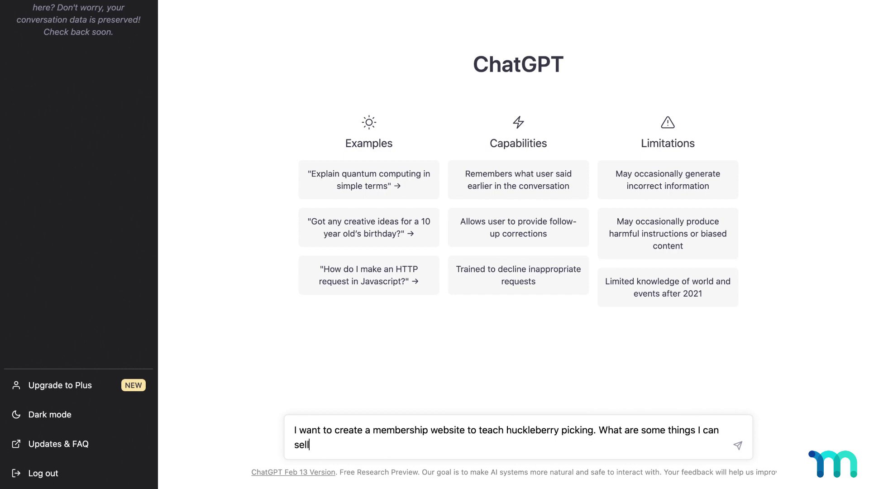
{"action": "key", "text": "Return"}
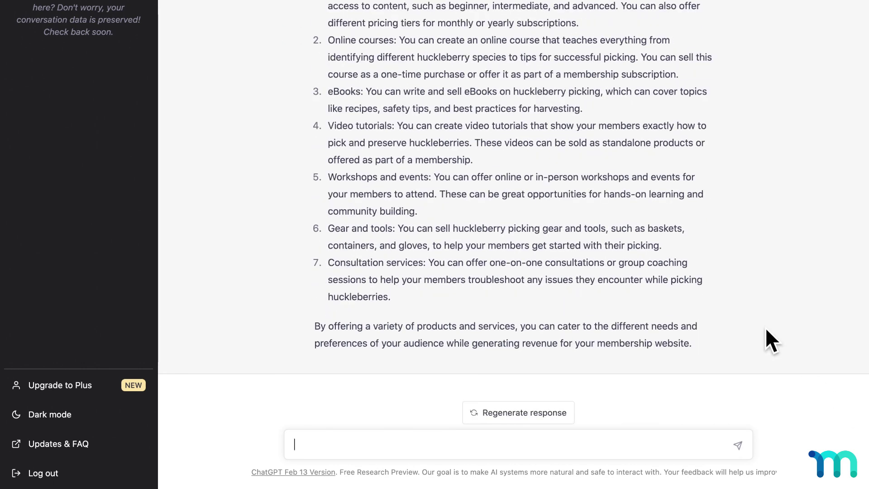
{"action": "scroll", "coordinate": [765, 327], "scroll_direction": "up", "scroll_amount": 1}
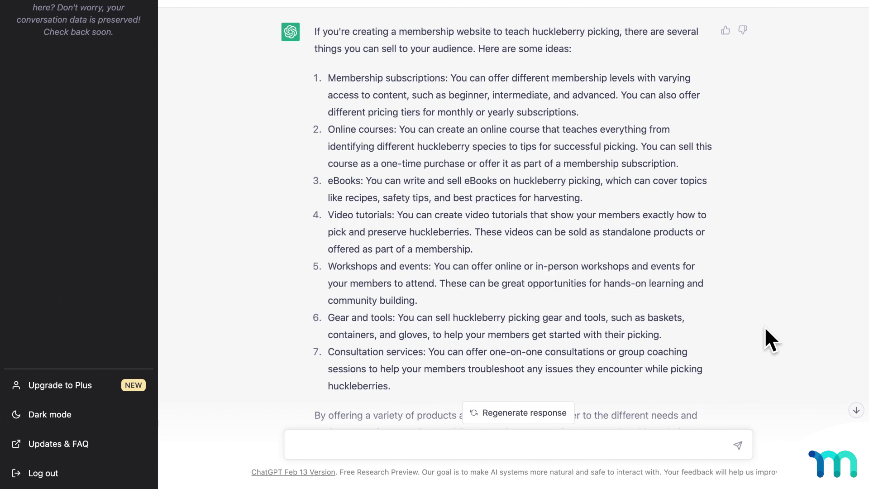
Request a membership table comparing Basic $9.99, Premium $19.99 and Pro $49.99 tier offerings.
{"action": "type", "text": "Create a table for my huck"}
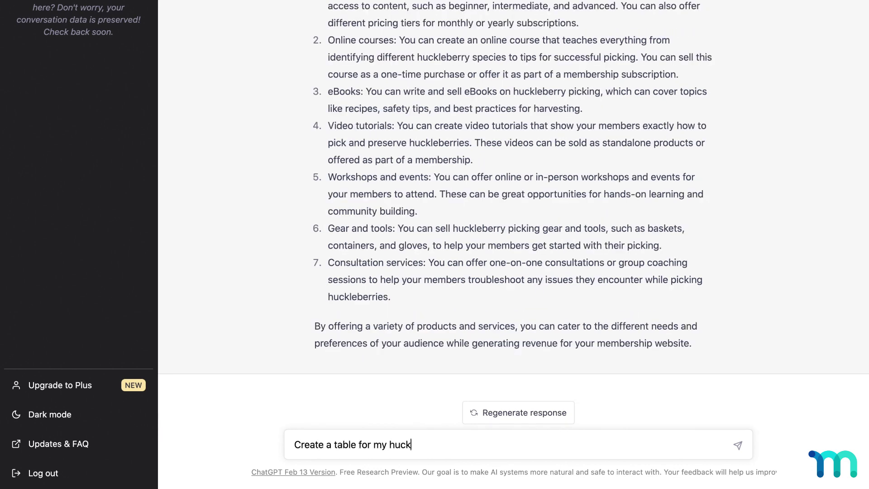
{"action": "type", "text": "leberry picking membership"}
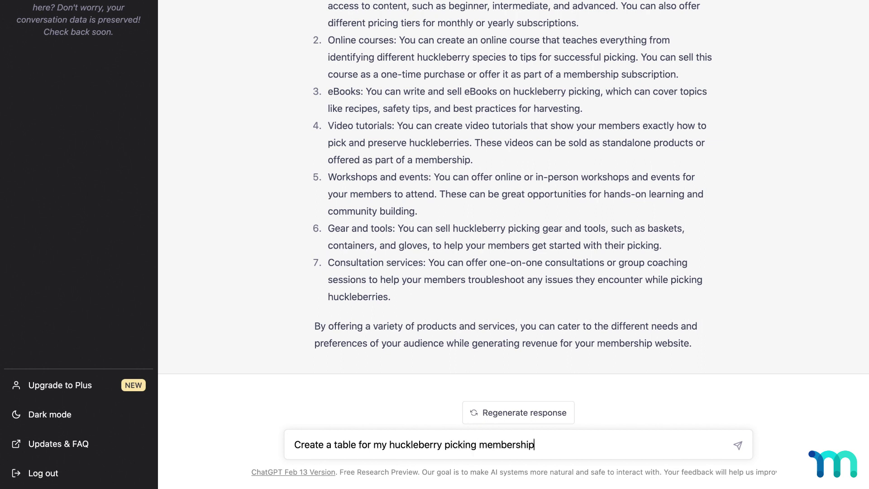
{"action": "type", "text": " site, showing what I can sell with e"}
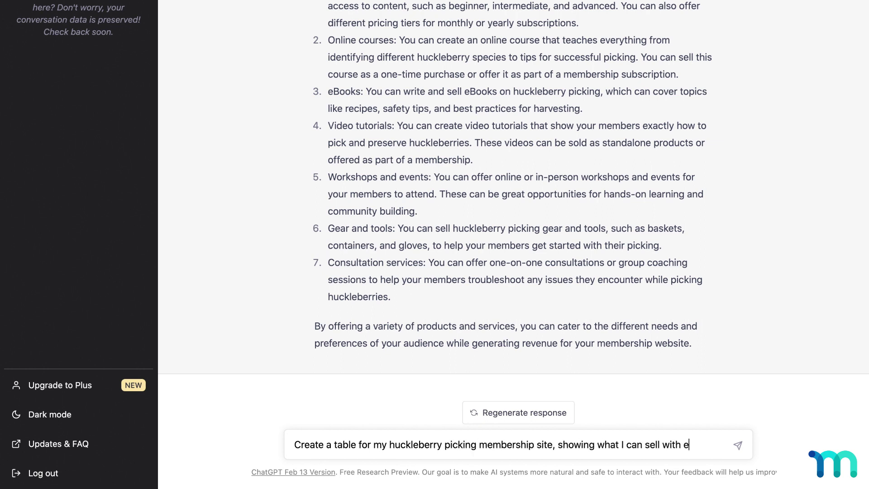
{"action": "type", "text": "ach membership tier. With each column showing a differ"}
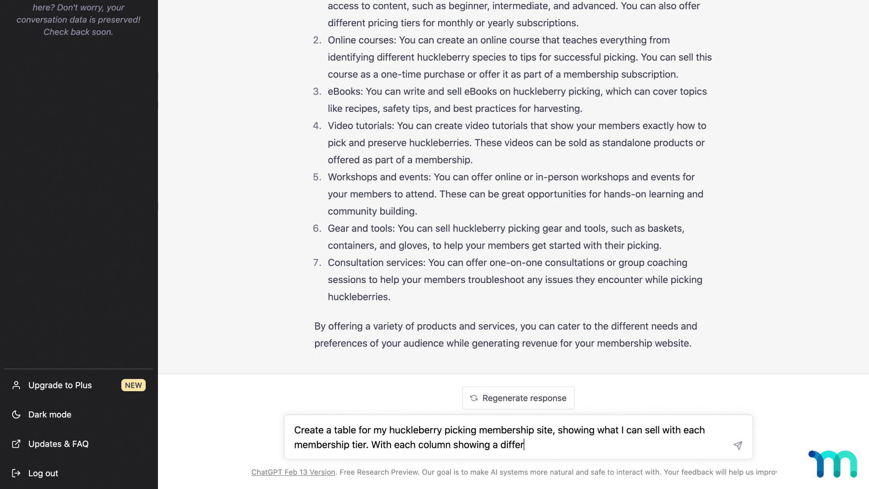
{"action": "type", "text": "ent membership tier."}
{"action": "key", "text": "Return"}
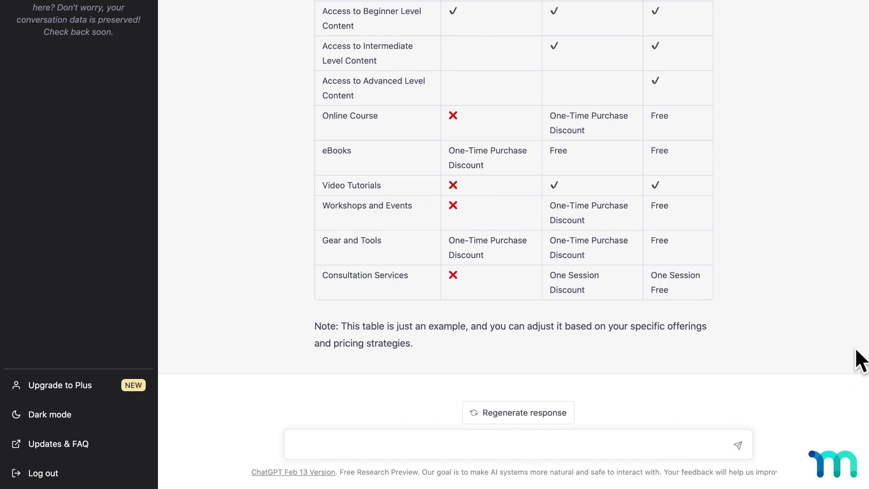
{"action": "scroll", "coordinate": [856, 350], "scroll_direction": "up", "scroll_amount": 5}
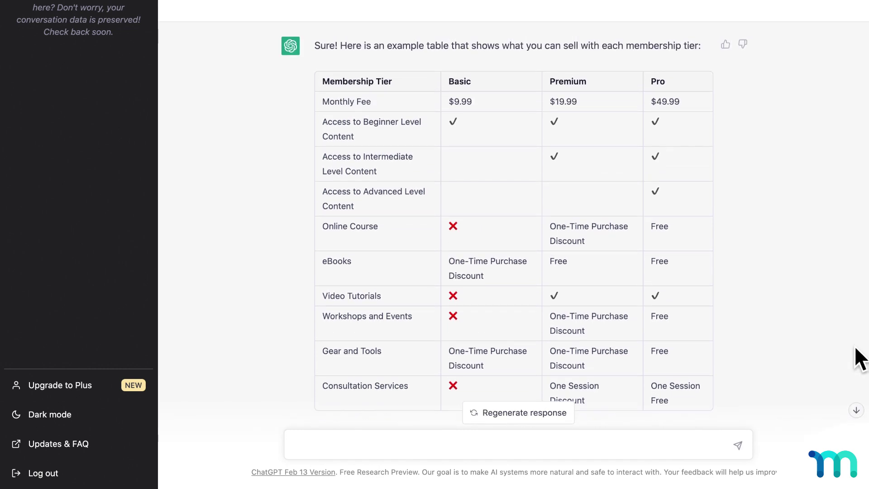
{"action": "scroll", "coordinate": [859, 358], "scroll_direction": "down", "scroll_amount": 4}
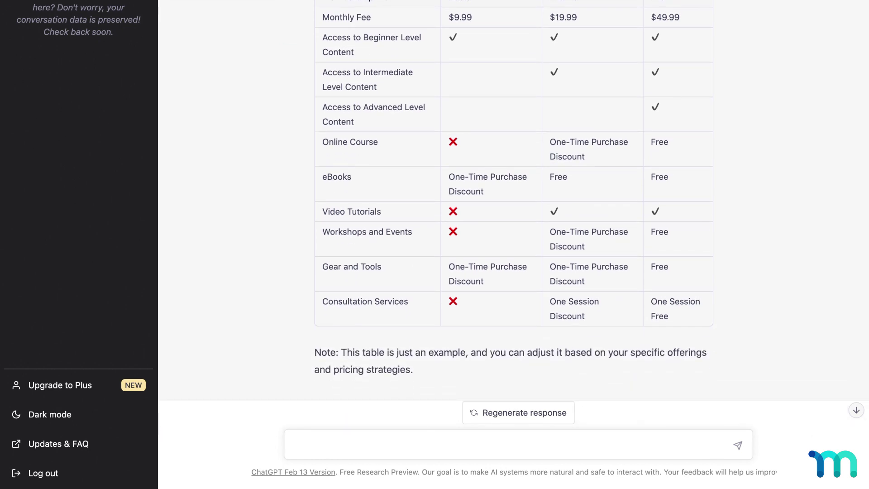
Paste and send the prompt for a Basic, Plus and Pro feature table with monthly fees.
{"action": "key", "text": "ctrl+v"}
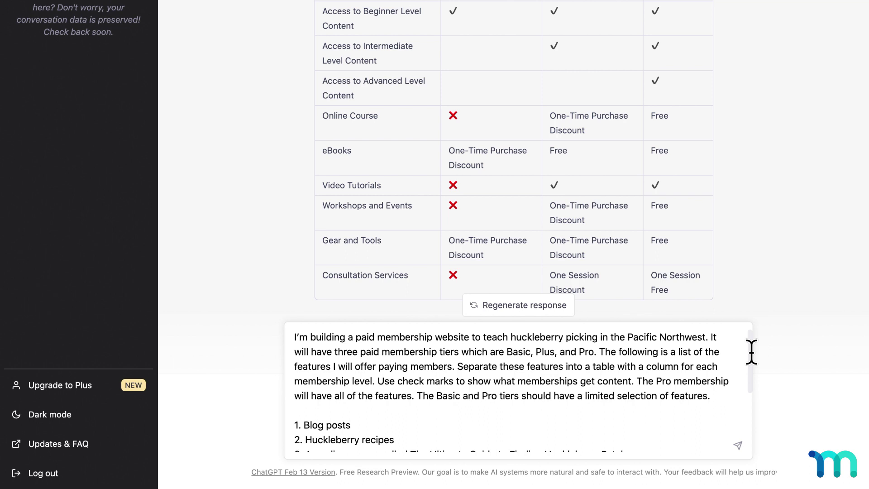
{"action": "scroll", "coordinate": [752, 353], "scroll_direction": "down", "scroll_amount": 5}
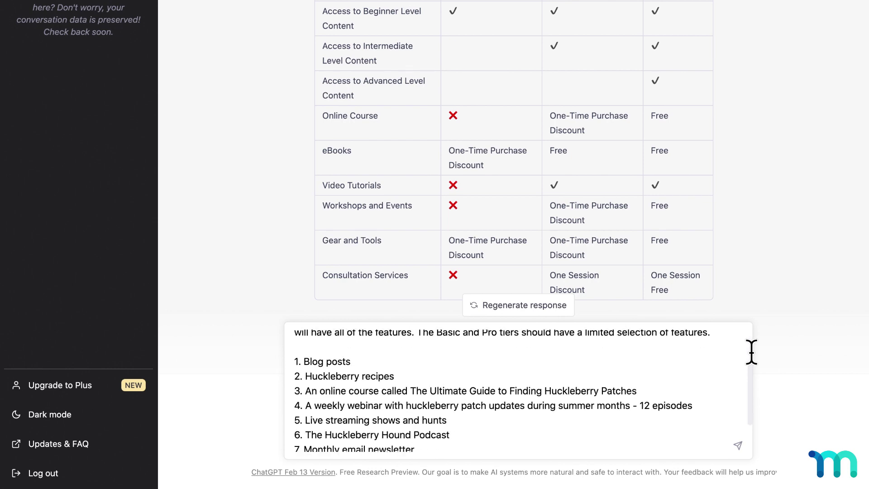
{"action": "scroll", "coordinate": [753, 352], "scroll_direction": "down", "scroll_amount": 2}
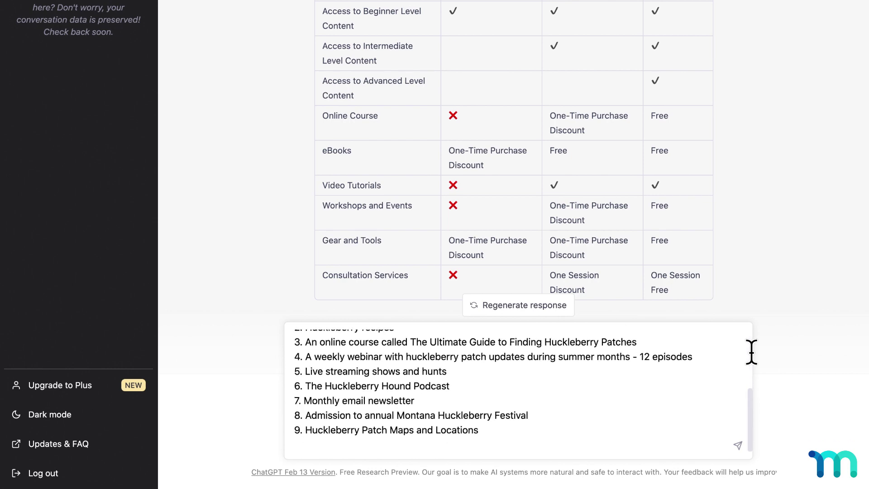
{"action": "key", "text": "Return"}
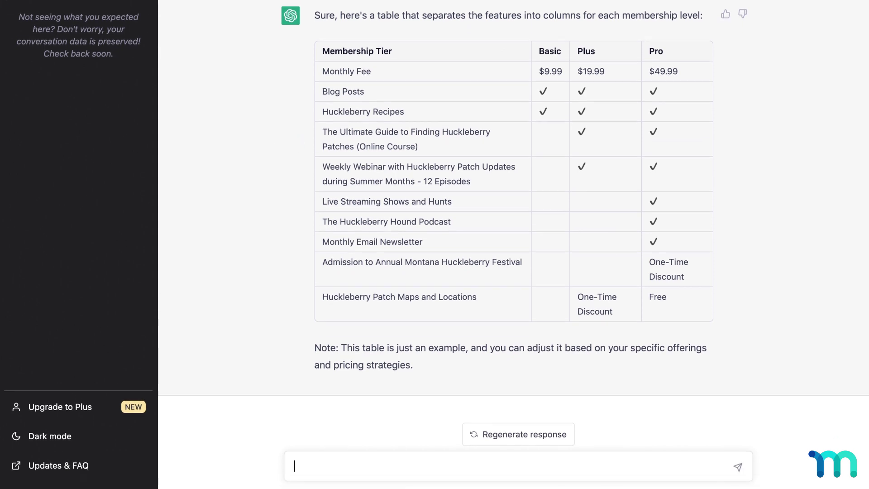
Request and review a seven-section outline for 'The Ultimate Guide to Finding Huckleberry Patches' course.
{"action": "type", "text": "Give me an outline for an online course teaching people how to hunt and pick huckleberries called The Ultimate Guide to Finding Huckleberry Patches."}
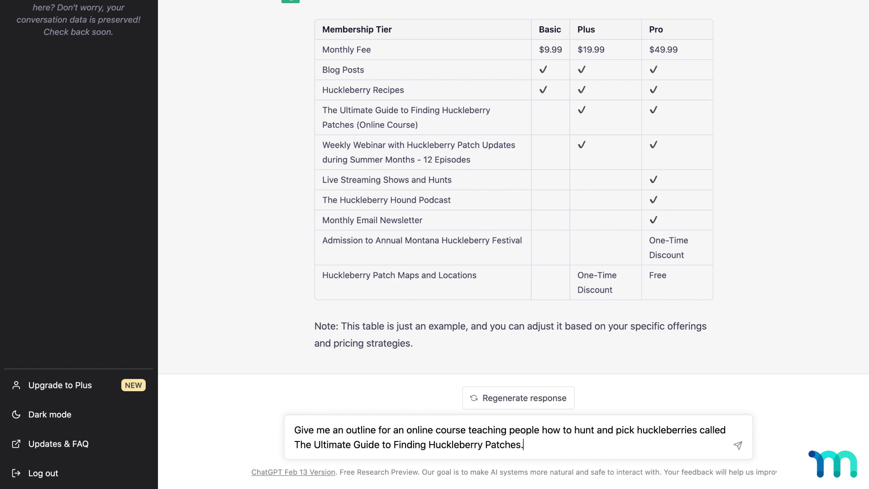
{"action": "key", "text": "Return"}
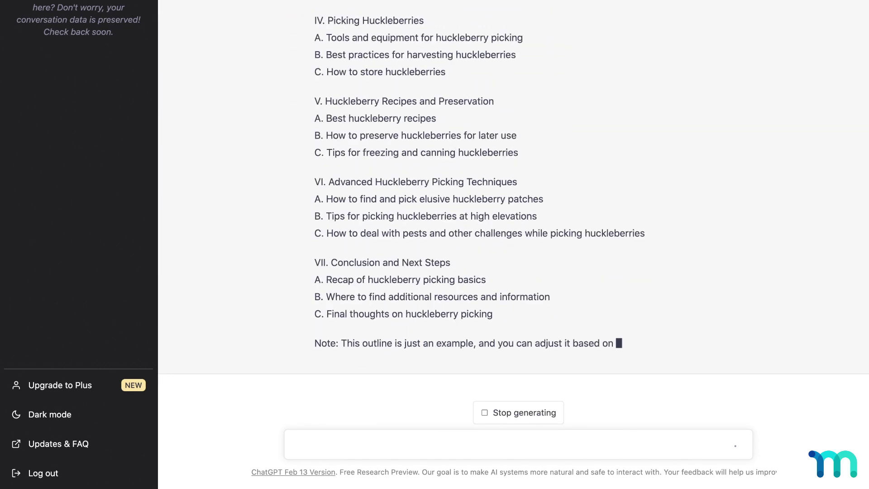
{"action": "scroll", "coordinate": [829, 318], "scroll_direction": "up", "scroll_amount": 3}
{"action": "scroll", "coordinate": [829, 315], "scroll_direction": "up", "scroll_amount": 2}
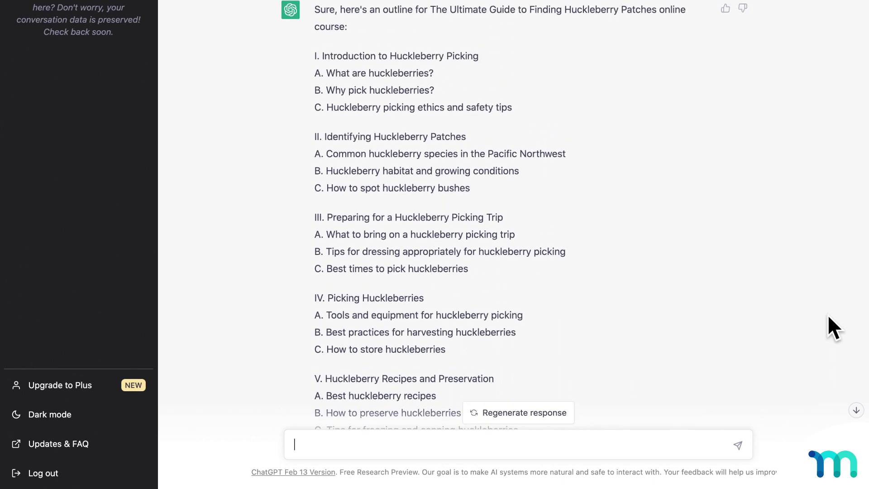
{"action": "scroll", "coordinate": [829, 316], "scroll_direction": "down", "scroll_amount": 2}
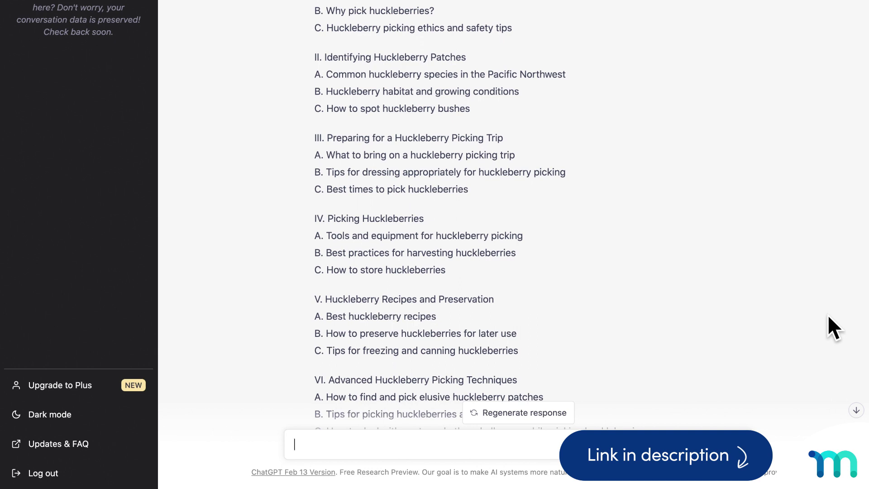
{"action": "scroll", "coordinate": [829, 316], "scroll_direction": "down", "scroll_amount": 4}
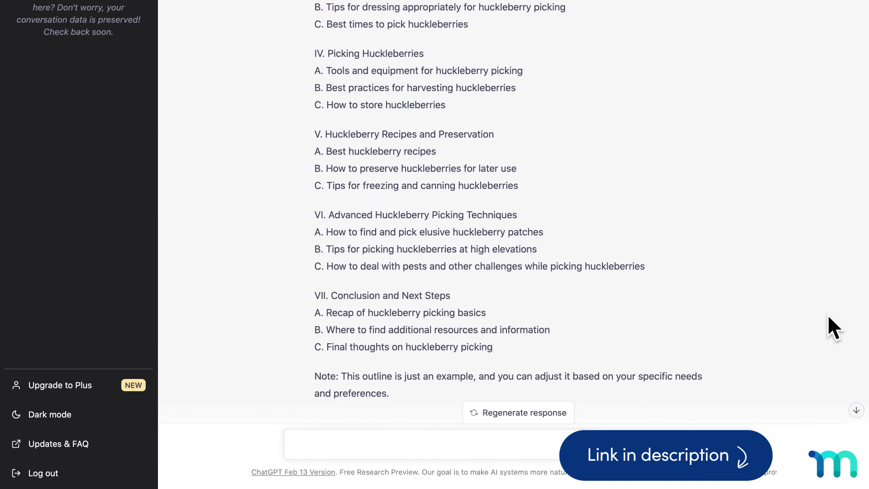
{"action": "scroll", "coordinate": [828, 315], "scroll_direction": "down", "scroll_amount": 2}
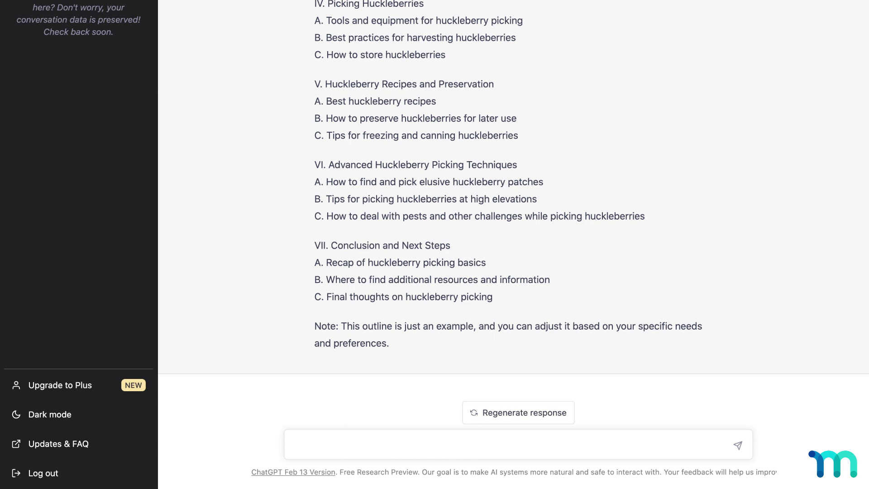
Ask for five exciting blog post titles on Northwest huckleberry picking.
{"action": "type", "text": "Suggest 5 blog post titles I could write about huckleberry picking in the Northwest. I want my blog readers to get excited, giddy, and filled with glee about this activity that is very popular with local outdoors enthusiasts and tourists."}
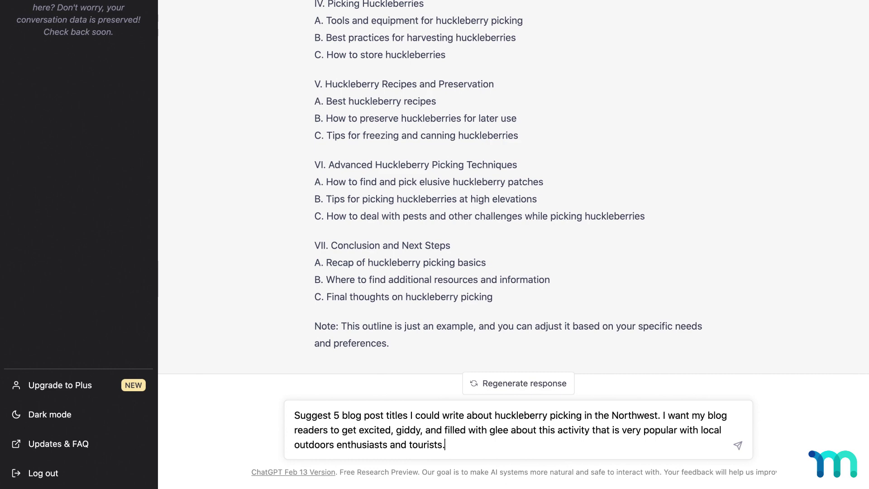
{"action": "key", "text": "Return"}
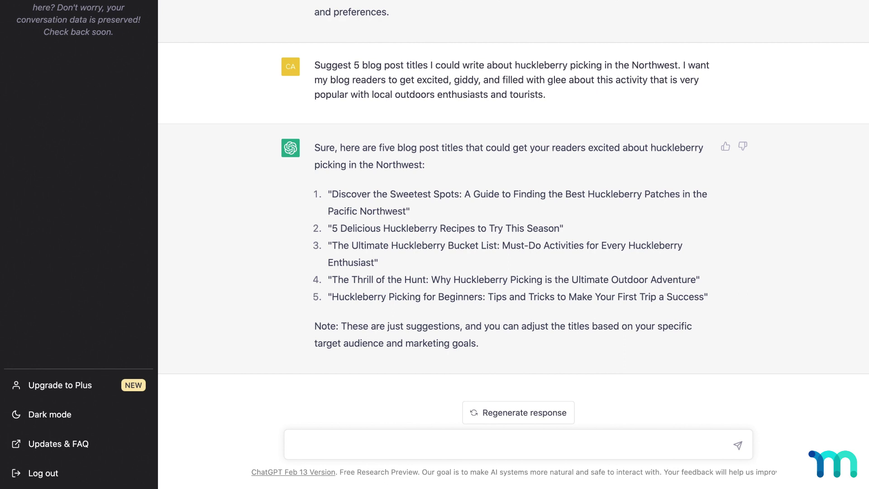
Request a blog outline on Western Montana huckleberry picking for first-time visitors and review it.
{"action": "type", "text": "Please create an outline for my blog post about picking huckleberries in Western Montana. The post will be useful to people visiting western Montana for the first time and have never tasted or even seen a huckleberry. I want the post to get my readers excited and salivating at the prospect of gathering enough huckleberries to make some delicious pancakes at their campsite."}
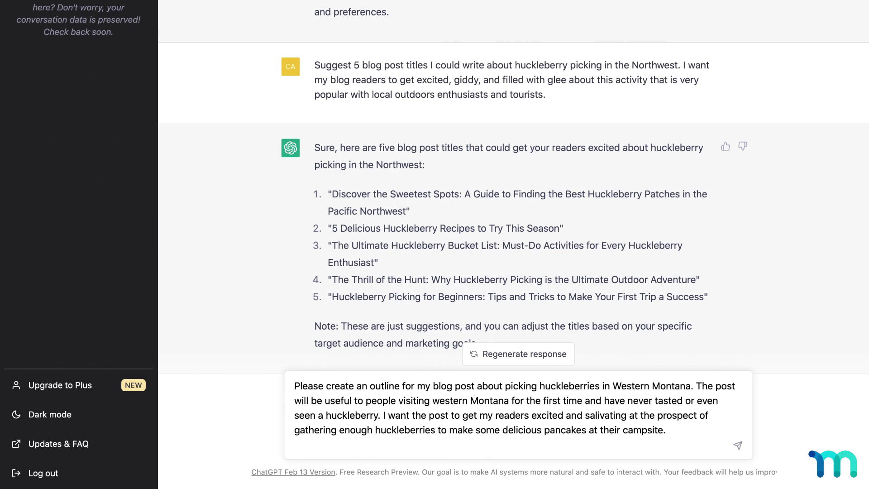
{"action": "key", "text": "Return"}
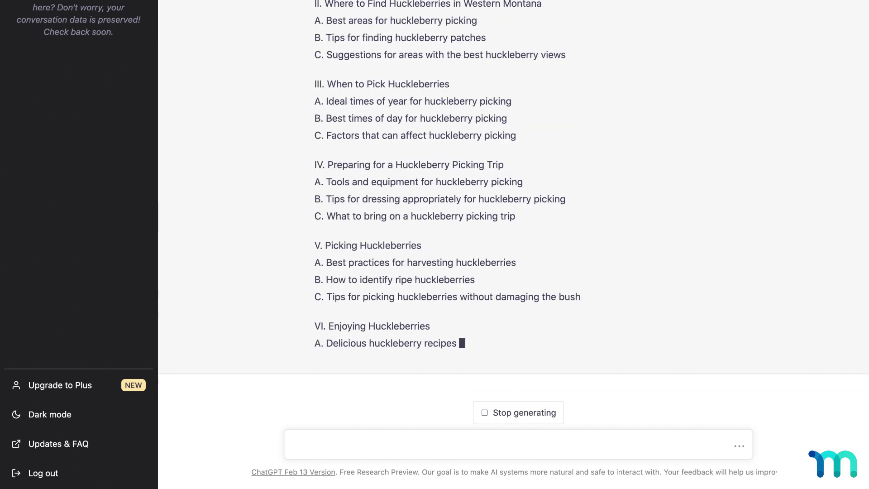
{"action": "scroll", "coordinate": [861, 345], "scroll_direction": "up", "scroll_amount": 5}
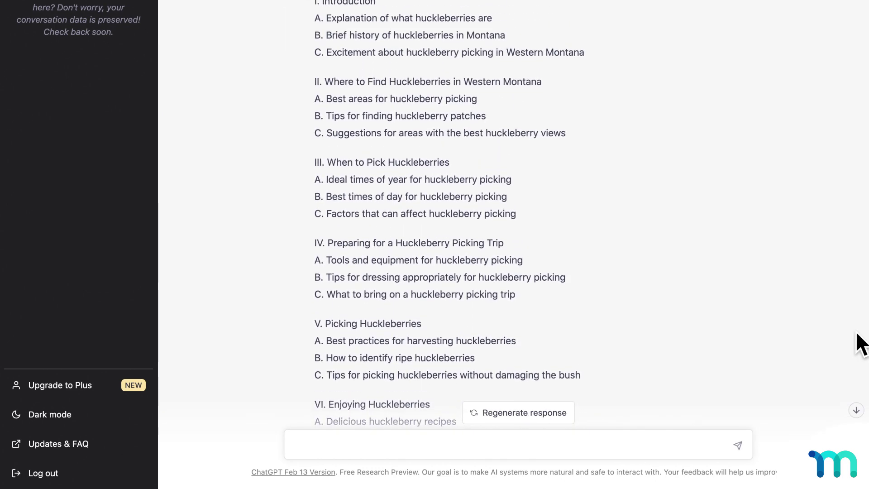
{"action": "scroll", "coordinate": [861, 344], "scroll_direction": "down", "scroll_amount": 1}
{"action": "scroll", "coordinate": [861, 344], "scroll_direction": "down", "scroll_amount": 5}
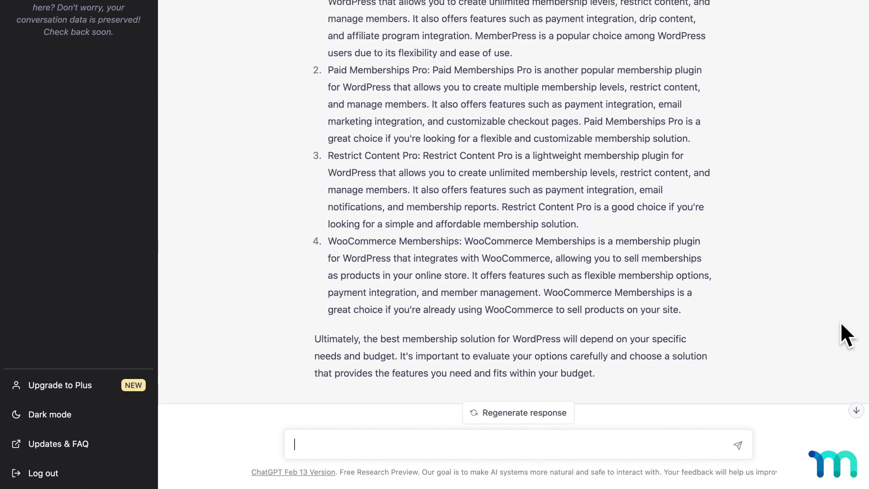
Scroll back through the MemberPress, Paid Memberships Pro and WooCommerce Memberships recommendations.
{"action": "scroll", "coordinate": [842, 322], "scroll_direction": "up", "scroll_amount": 2}
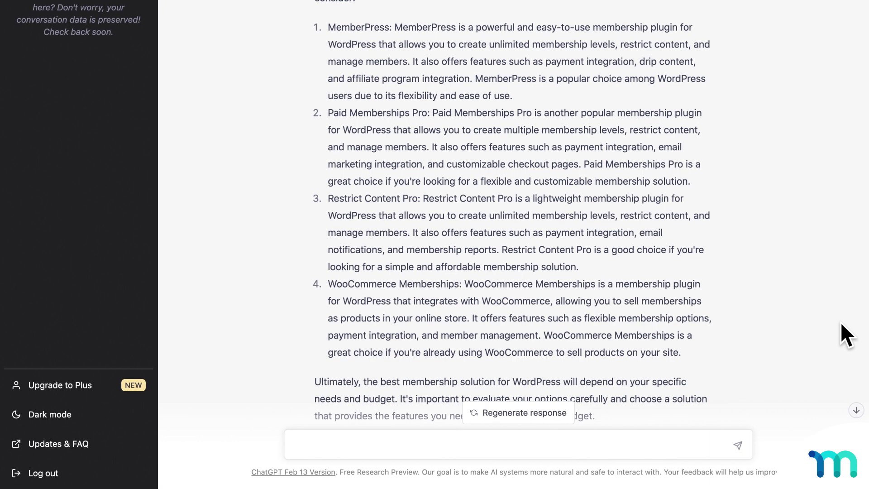
Request a country song, with verses, chorus and bridge, about abandoning the huckleberry site's cart.
{"action": "type", "text": "Write a country song about abandoning the shopping cart on my website about picking huckleberries"}
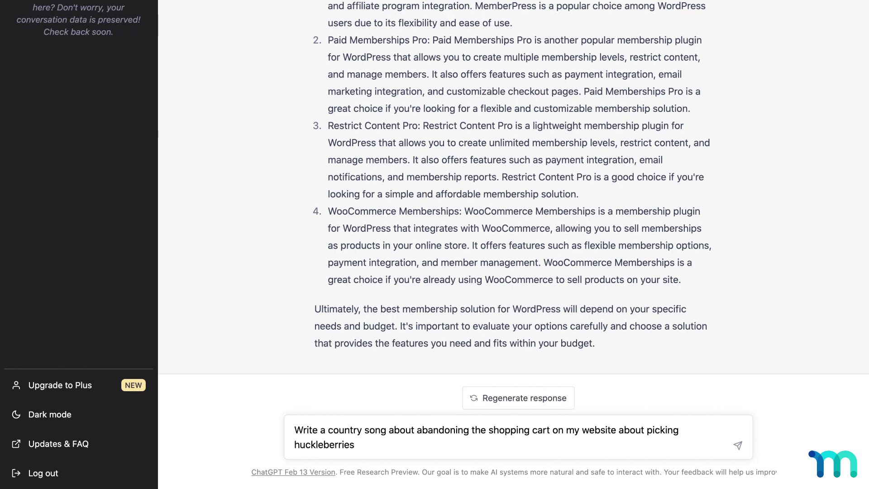
{"action": "key", "text": "Return"}
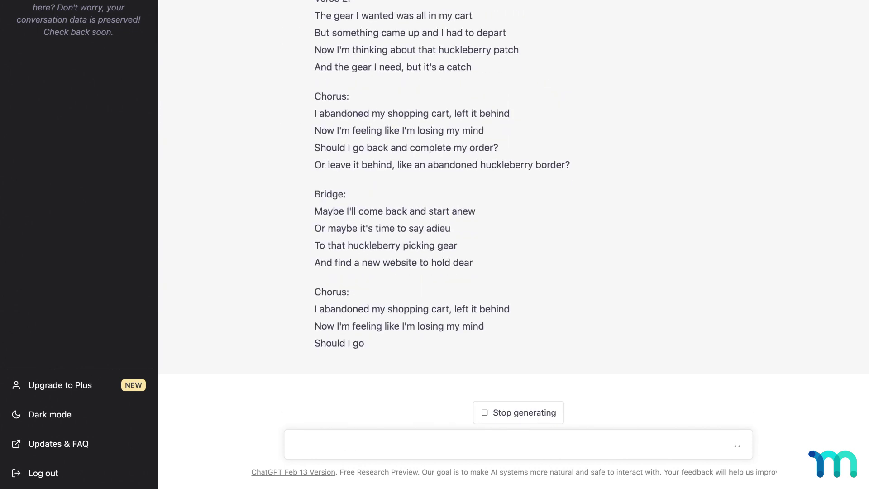
{"action": "scroll", "coordinate": [830, 284], "scroll_direction": "up", "scroll_amount": 6}
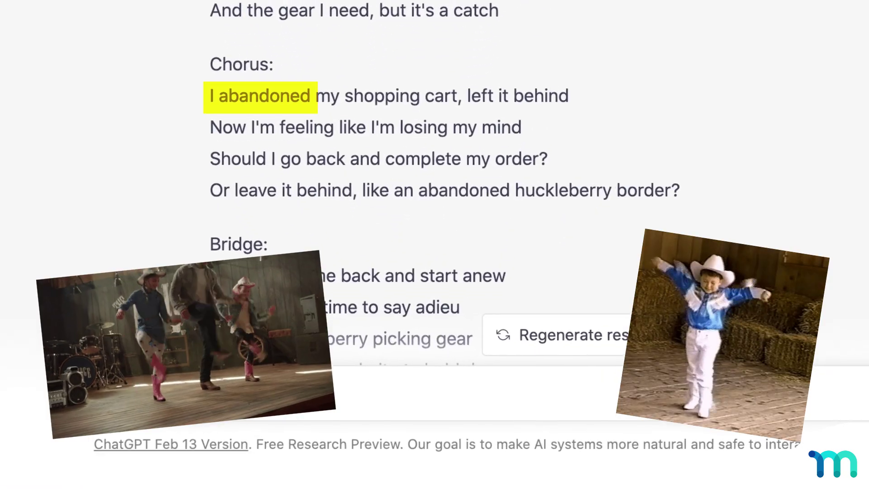